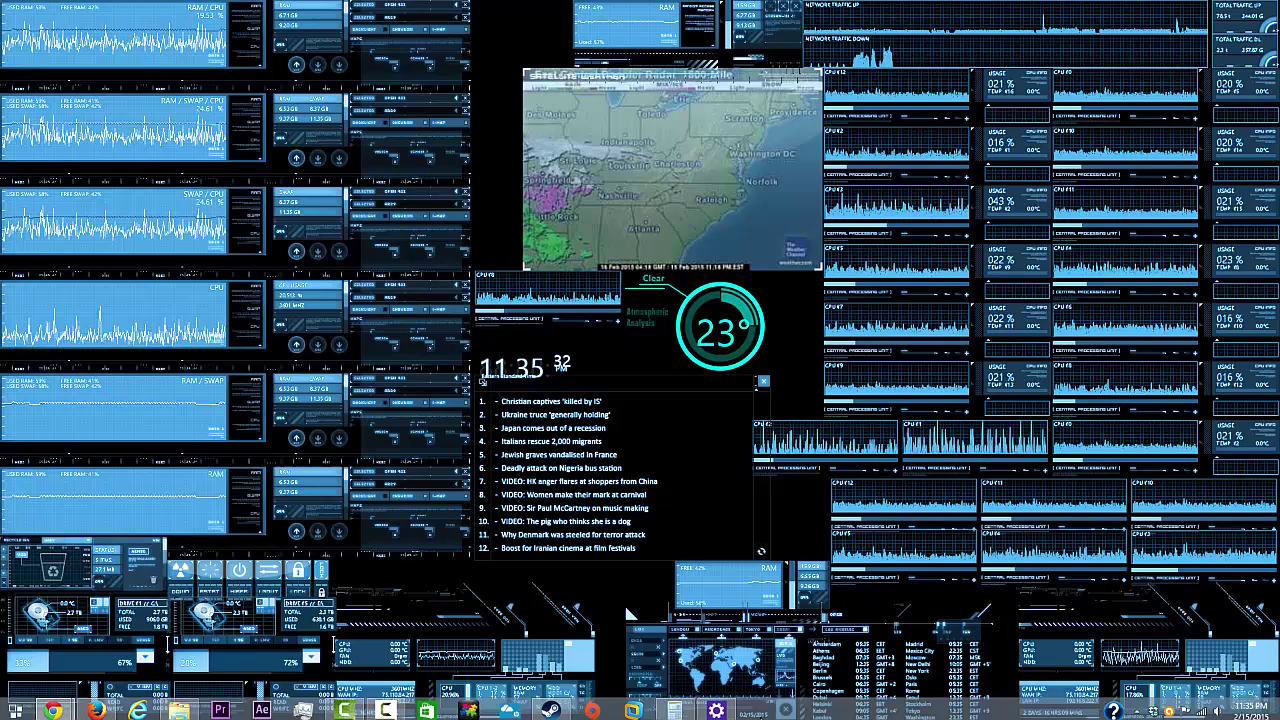
- Bring up the Windows Start screen and open Event Viewer from there
{"action": "left_click", "coordinate": [15, 711]}
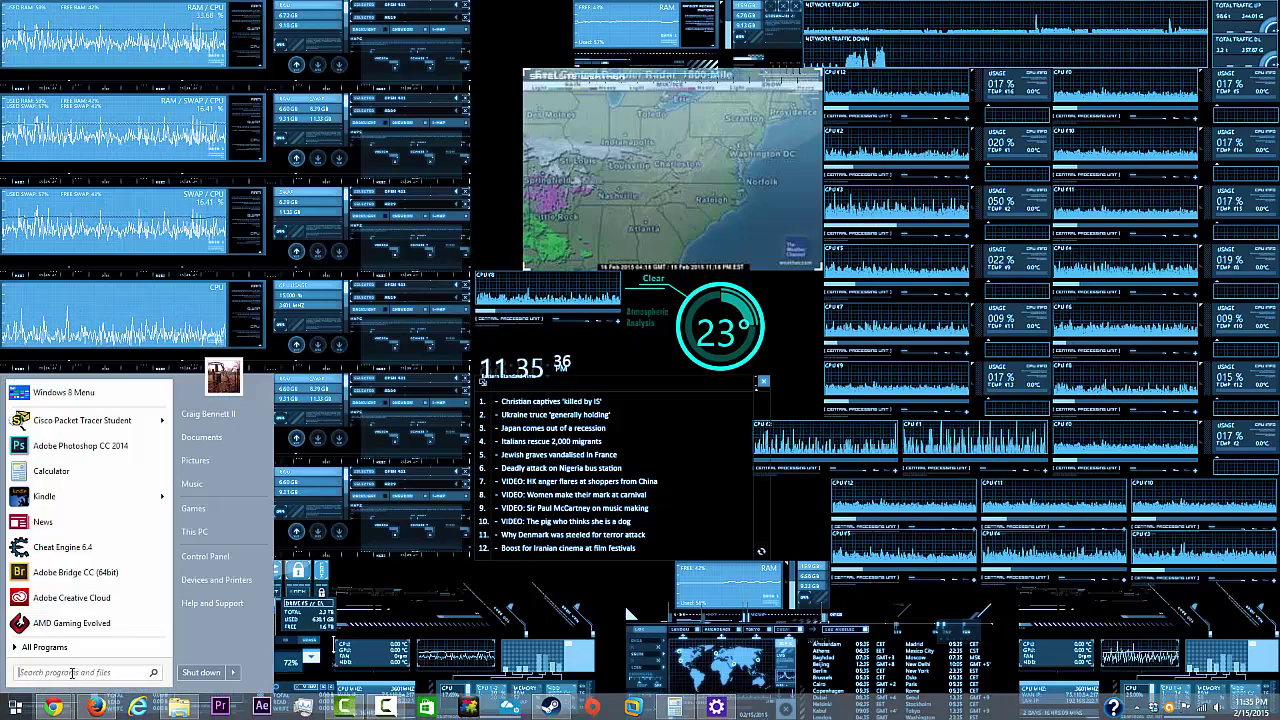
{"action": "left_click", "coordinate": [1152, 6]}
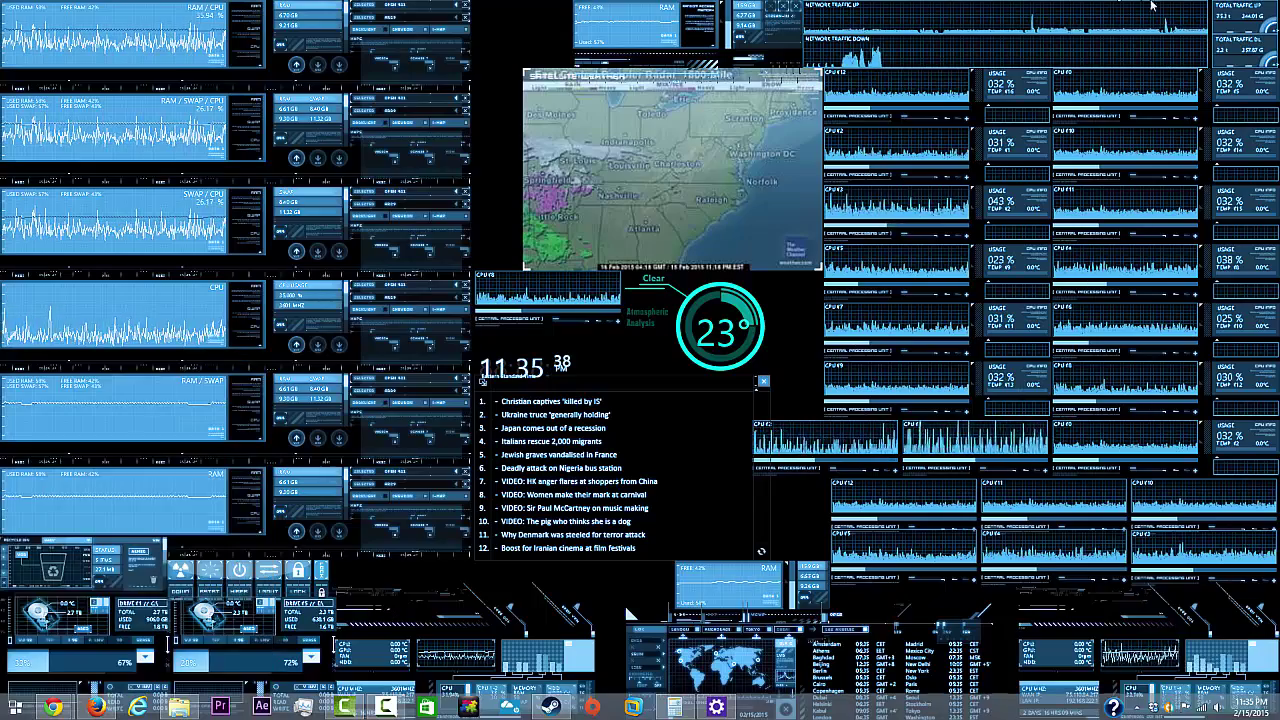
{"action": "mouse_move", "coordinate": [1278, 2]}
{"action": "left_click", "coordinate": [1251, 250]}
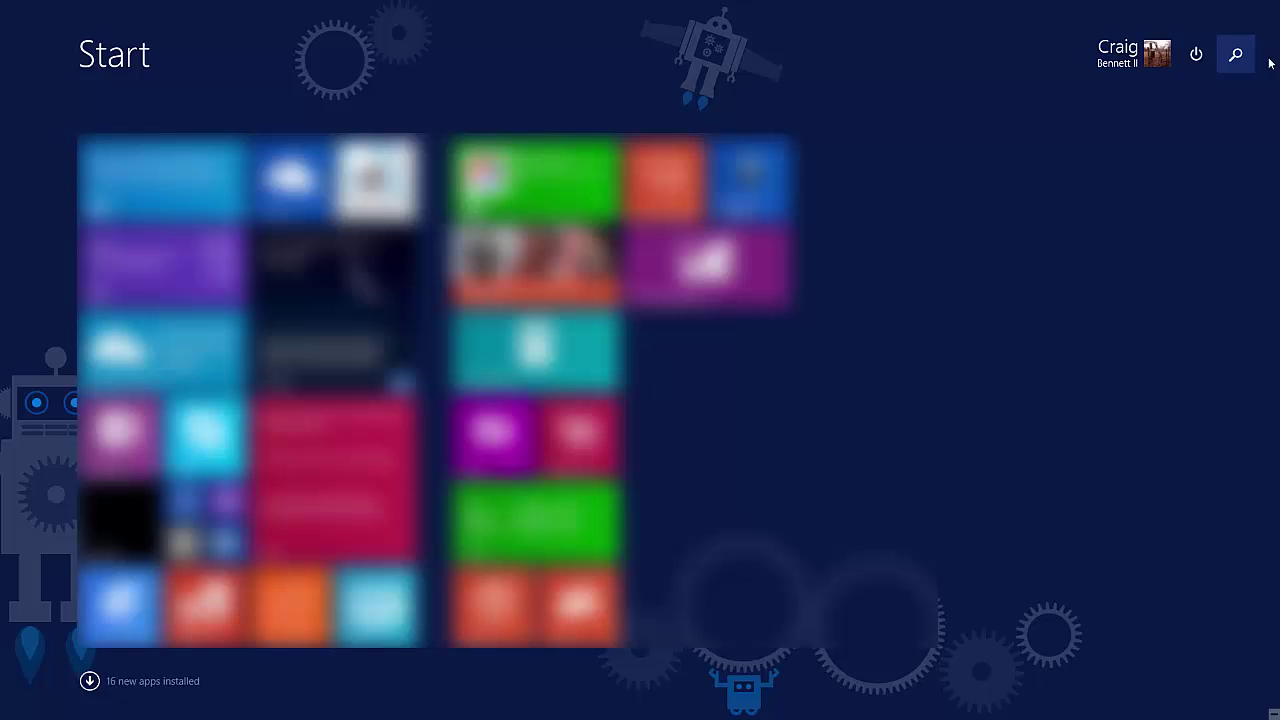
{"action": "mouse_move", "coordinate": [12, 710]}
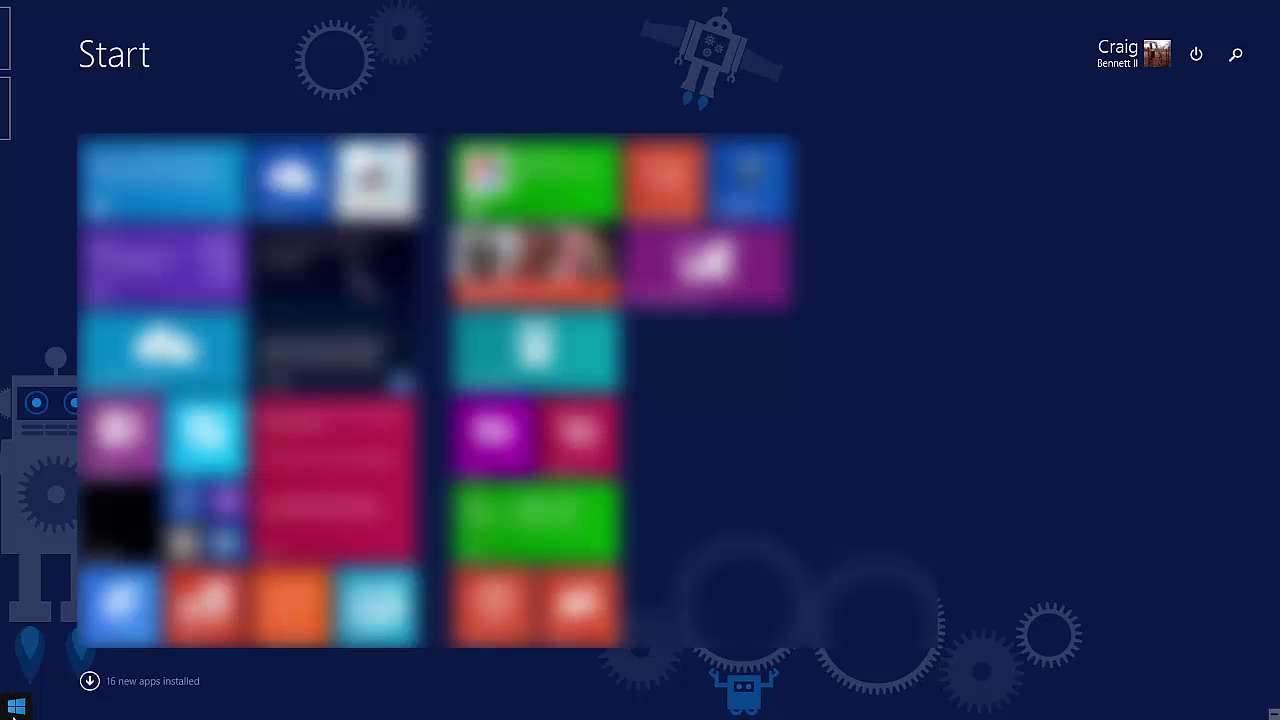
{"action": "right_click", "coordinate": [16, 707]}
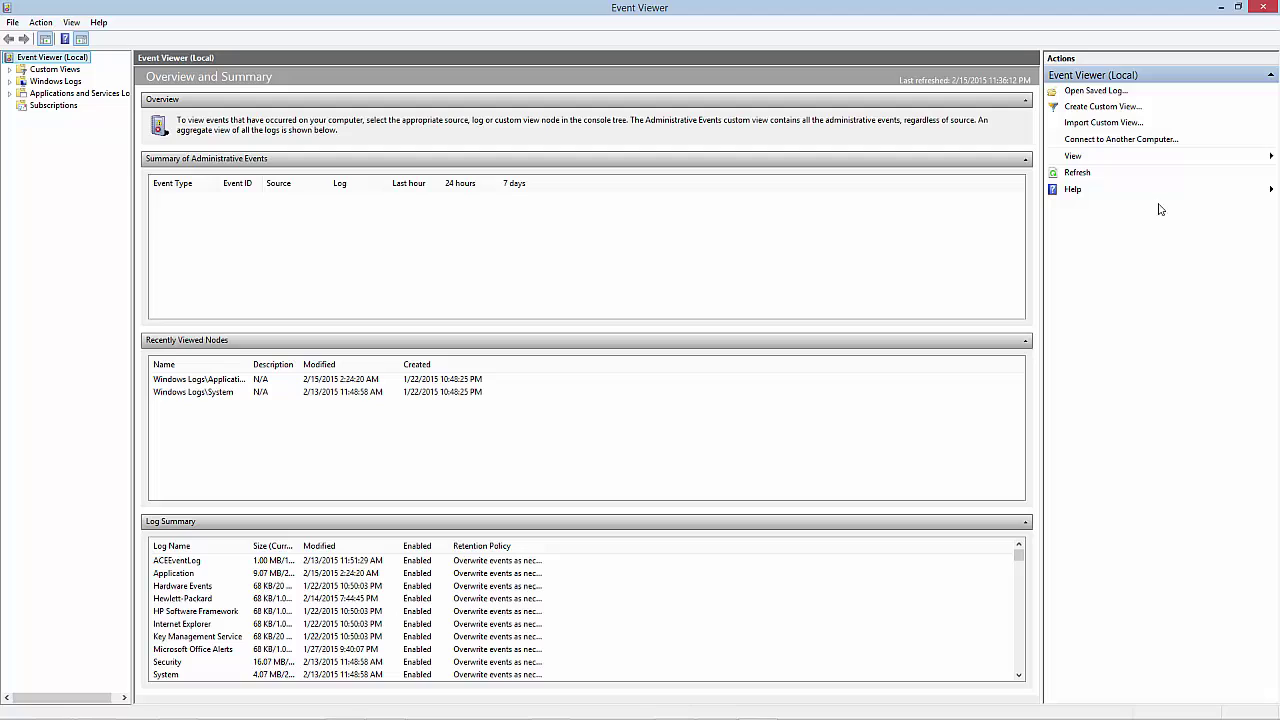
- Show the System log under Windows Logs and enlarge the event list above the details pane
{"action": "left_click", "coordinate": [9, 82]}
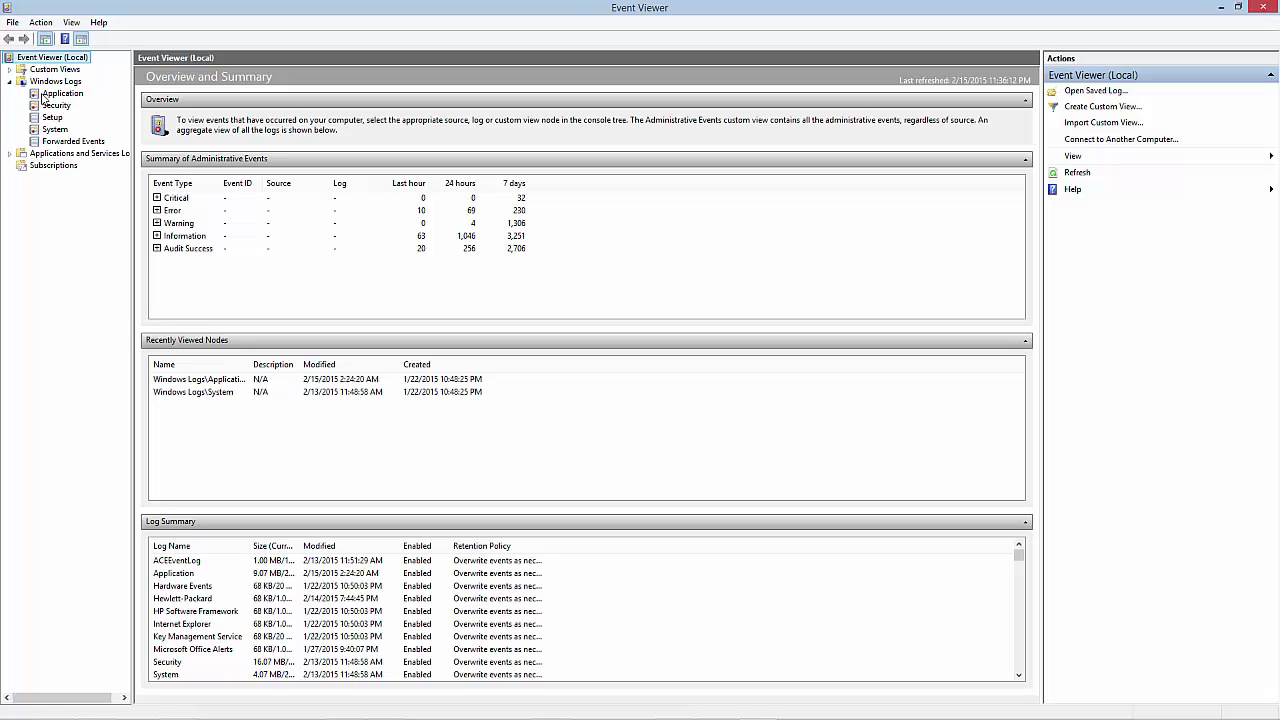
{"action": "left_click", "coordinate": [60, 129]}
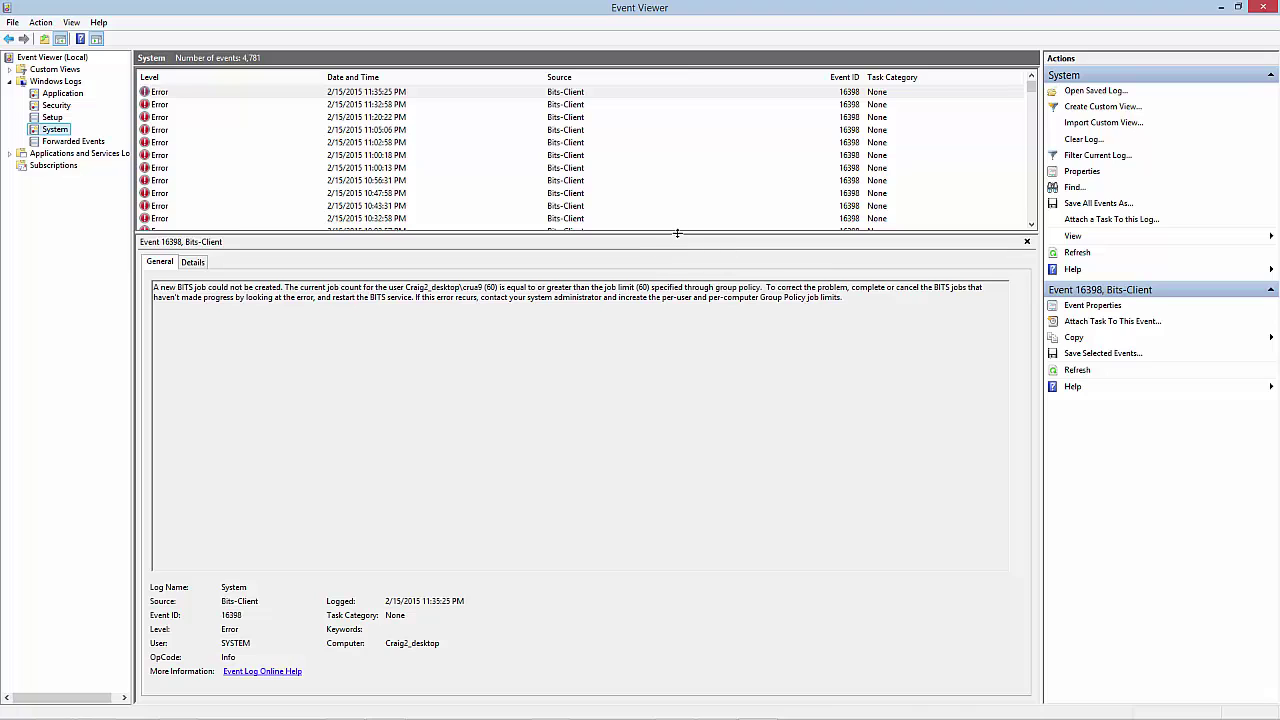
{"action": "left_click_drag", "start_coordinate": [677, 233], "coordinate": [654, 415]}
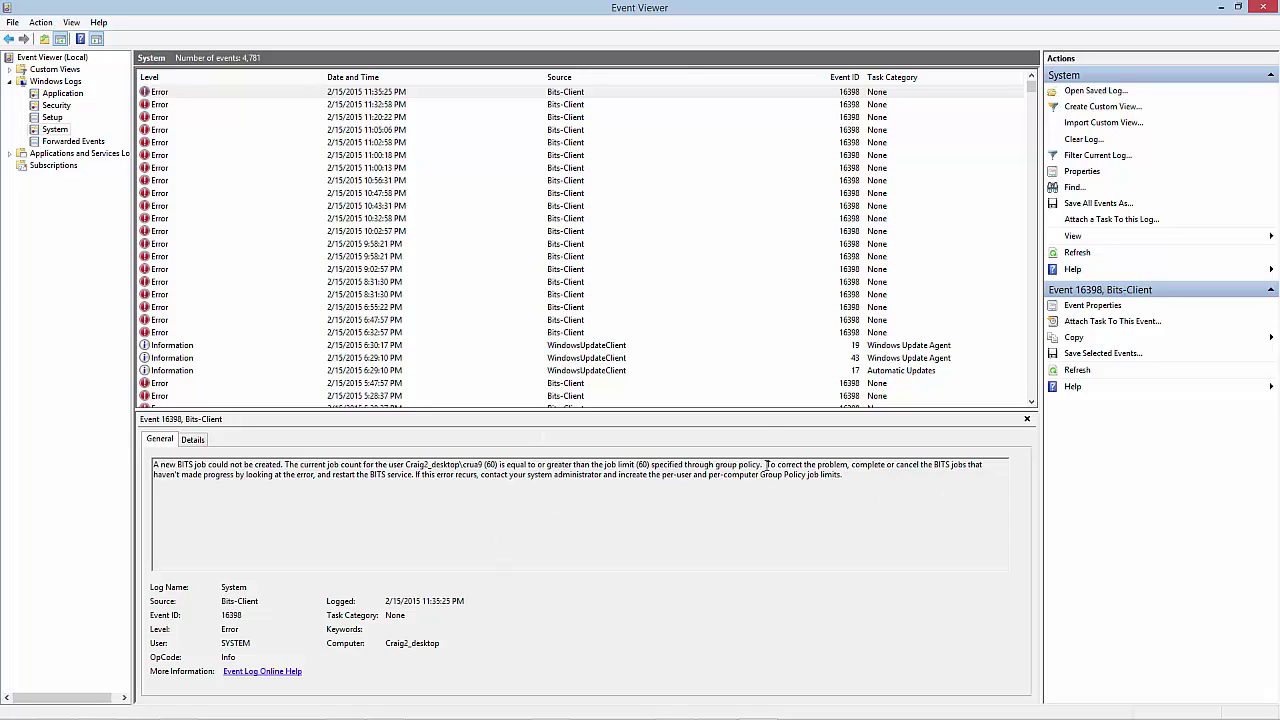
- Walk through attaching a basic task to the newest Bits-Client error up to the Start a Program settings and cancel the wizard
{"action": "right_click", "coordinate": [577, 94]}
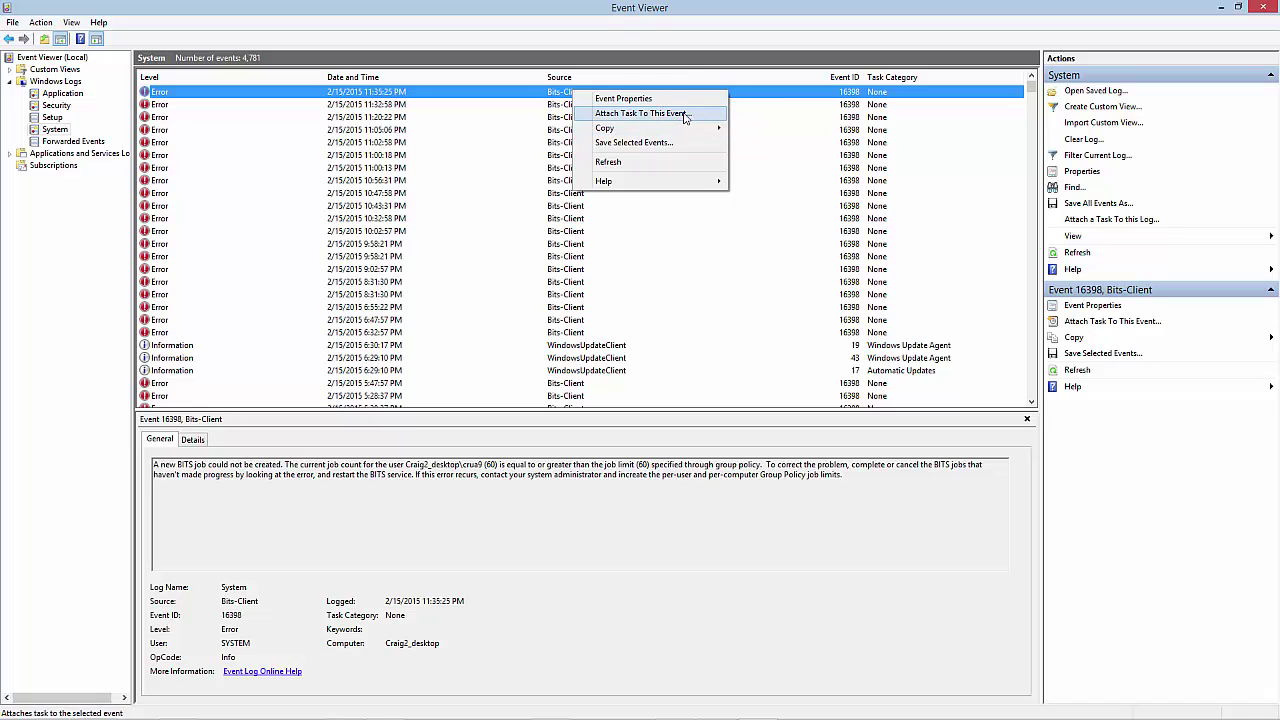
{"action": "left_click", "coordinate": [685, 116]}
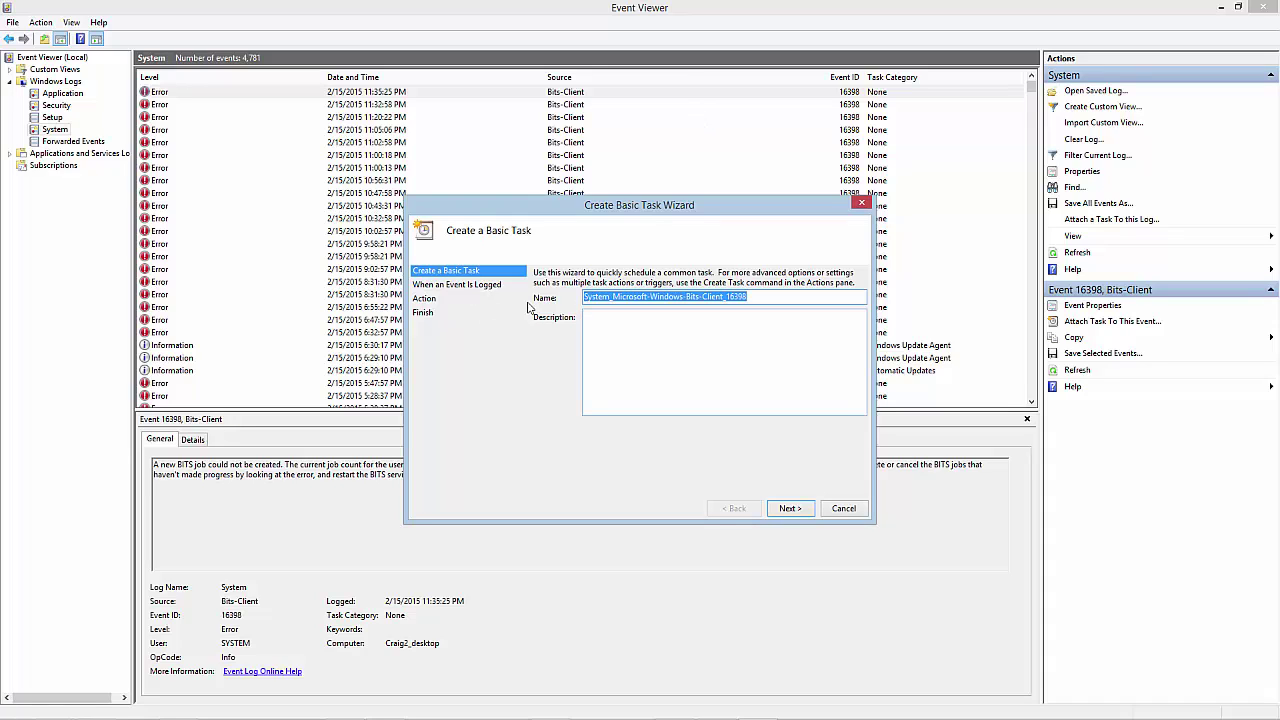
{"action": "left_click", "coordinate": [780, 508]}
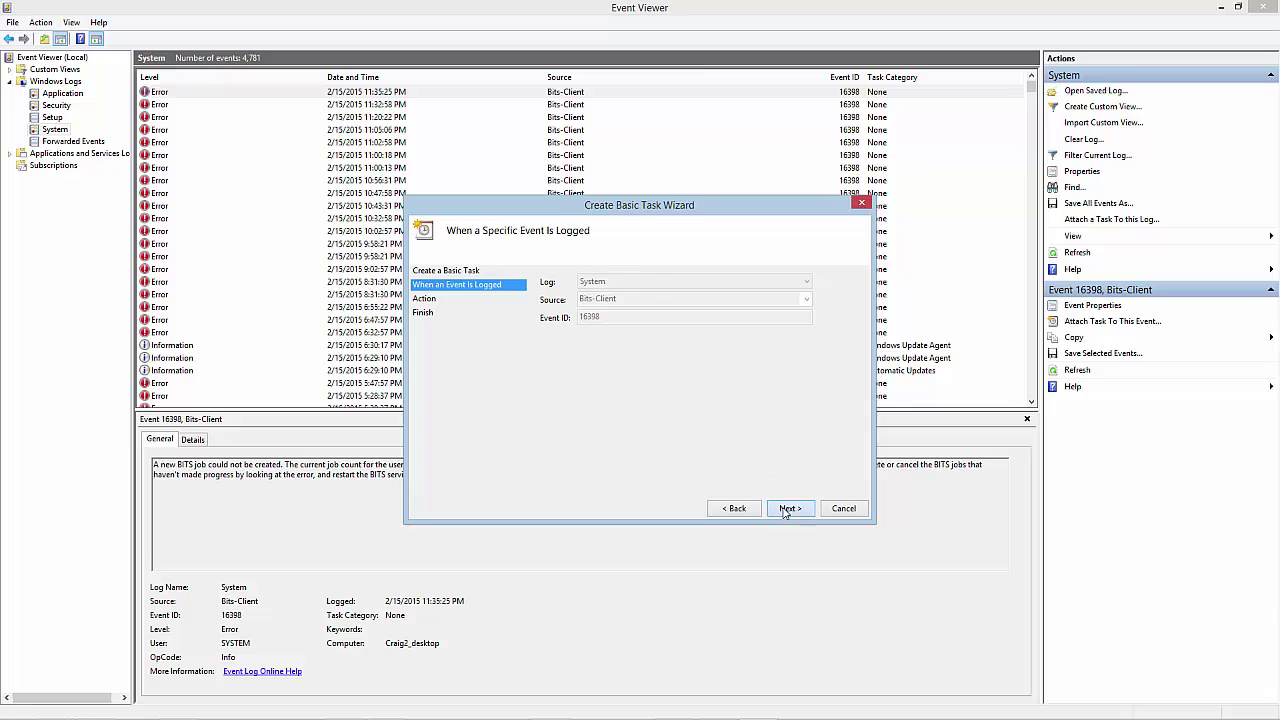
{"action": "left_click", "coordinate": [784, 509]}
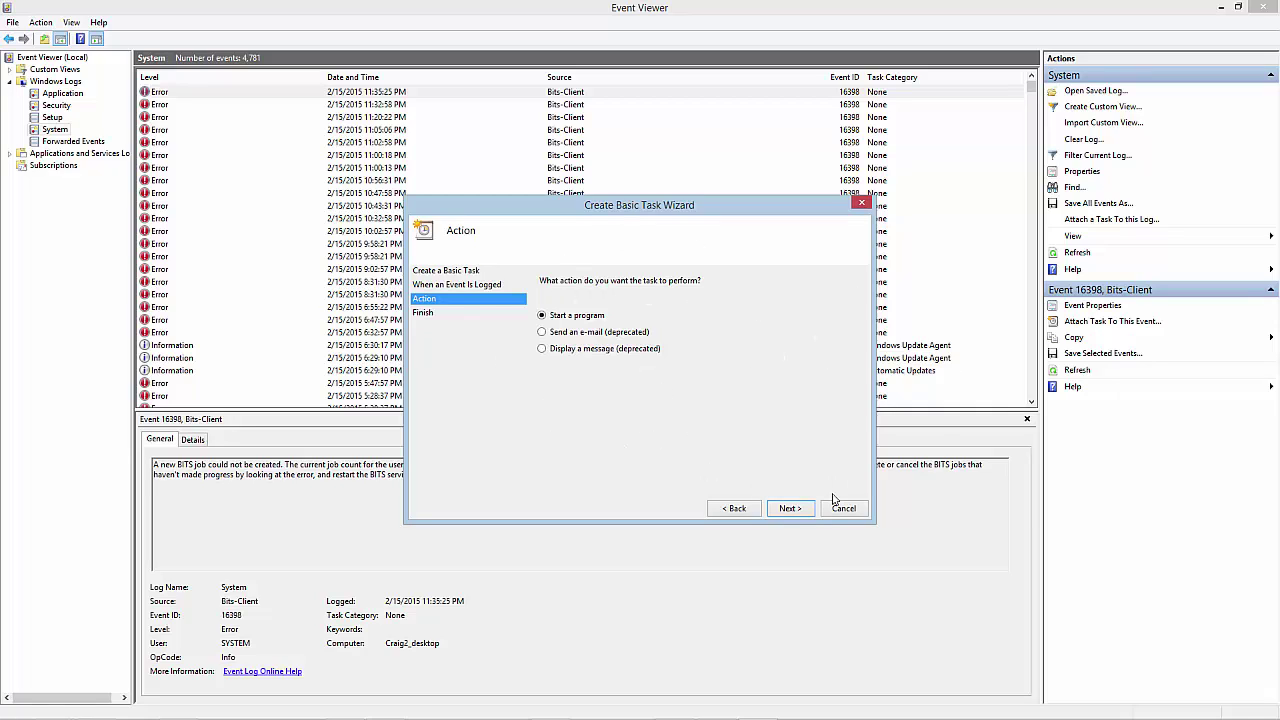
{"action": "left_click", "coordinate": [788, 508]}
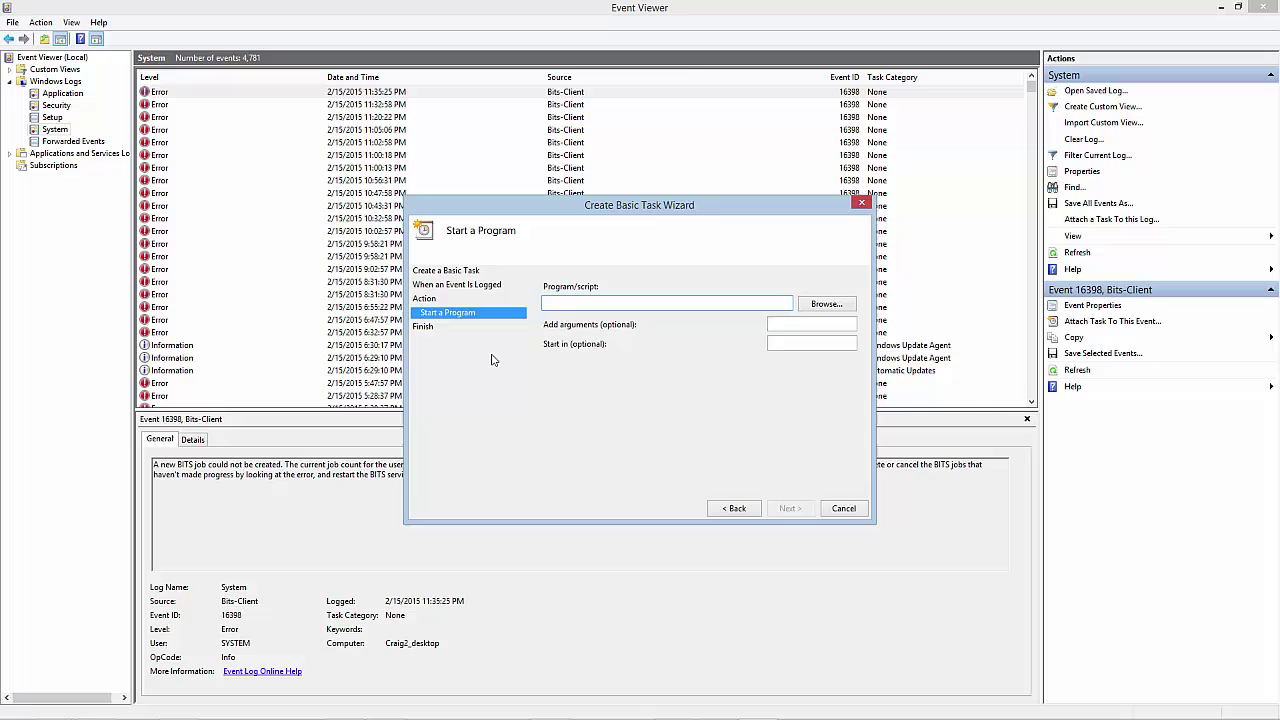
{"action": "left_click", "coordinate": [844, 509]}
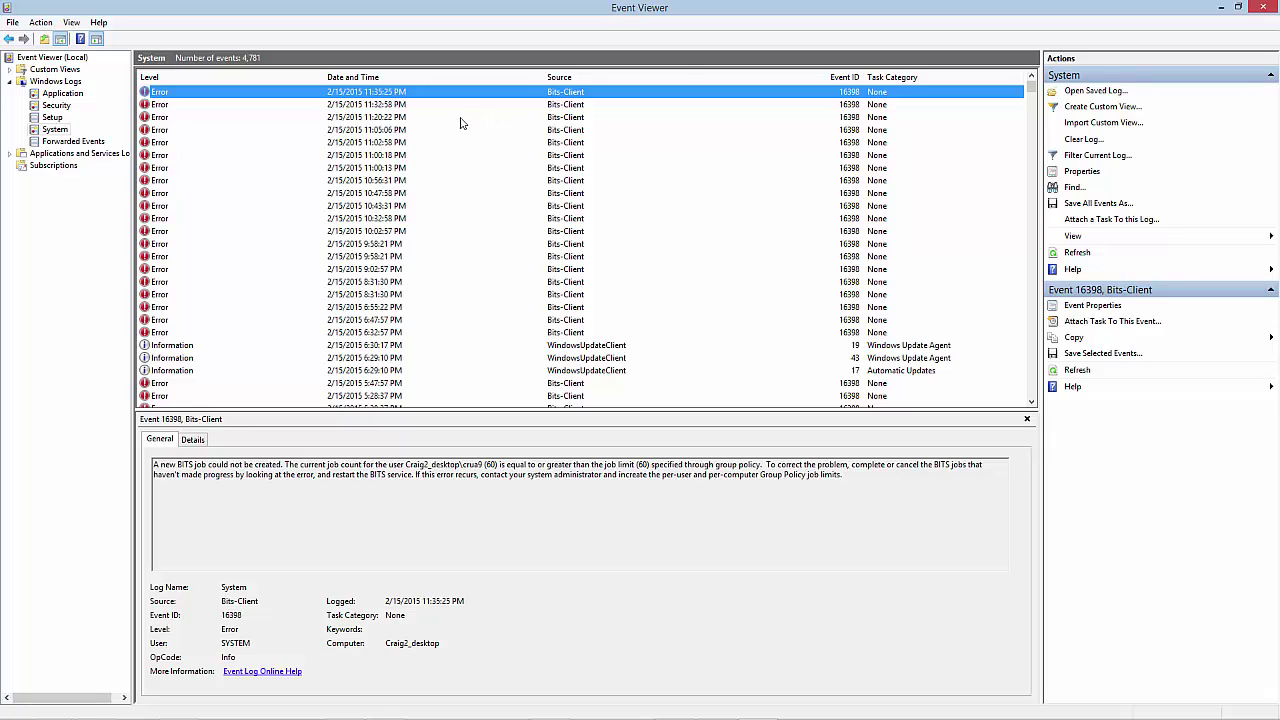
{"action": "left_click", "coordinate": [18, 707]}
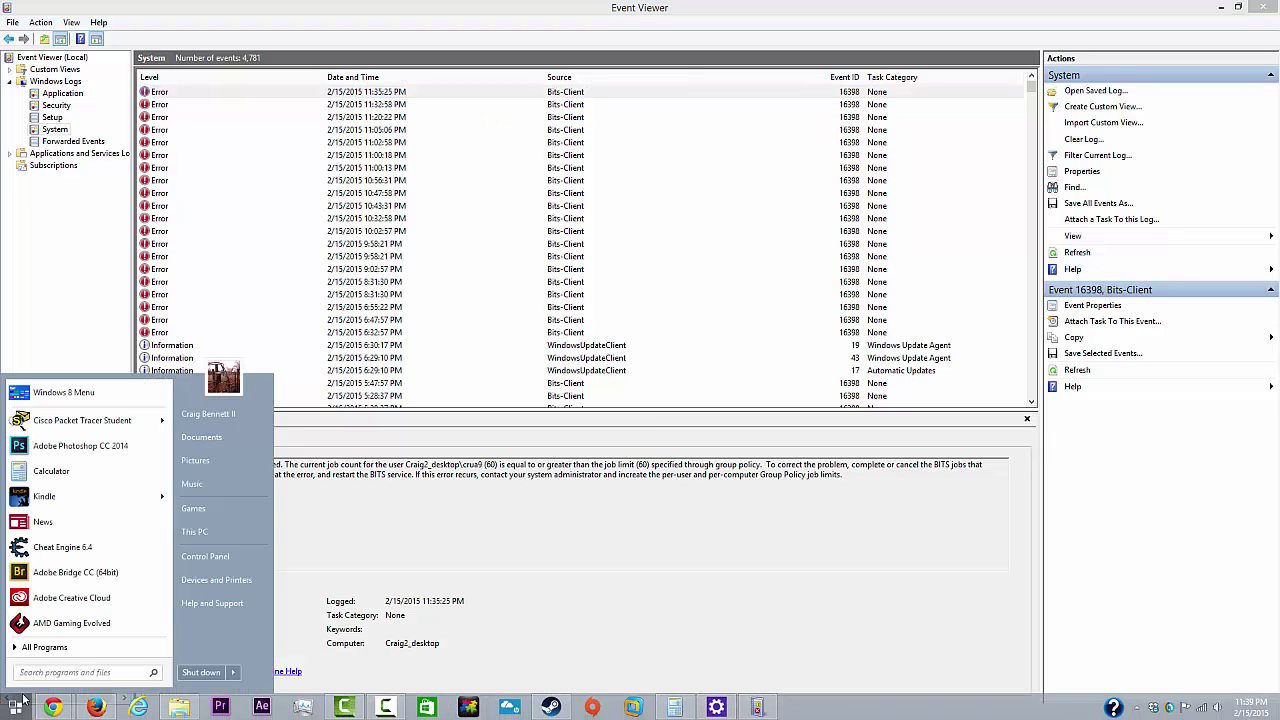
{"action": "type", "text": "task"}
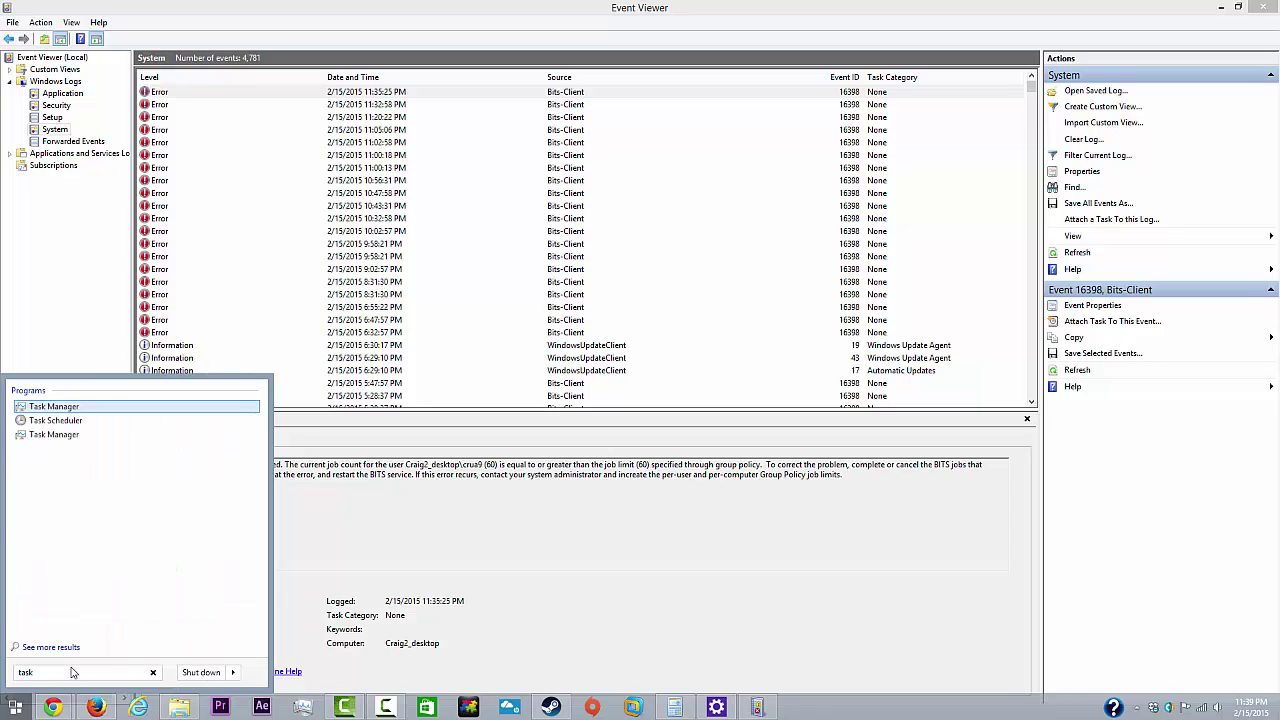
{"action": "key", "text": "Return"}
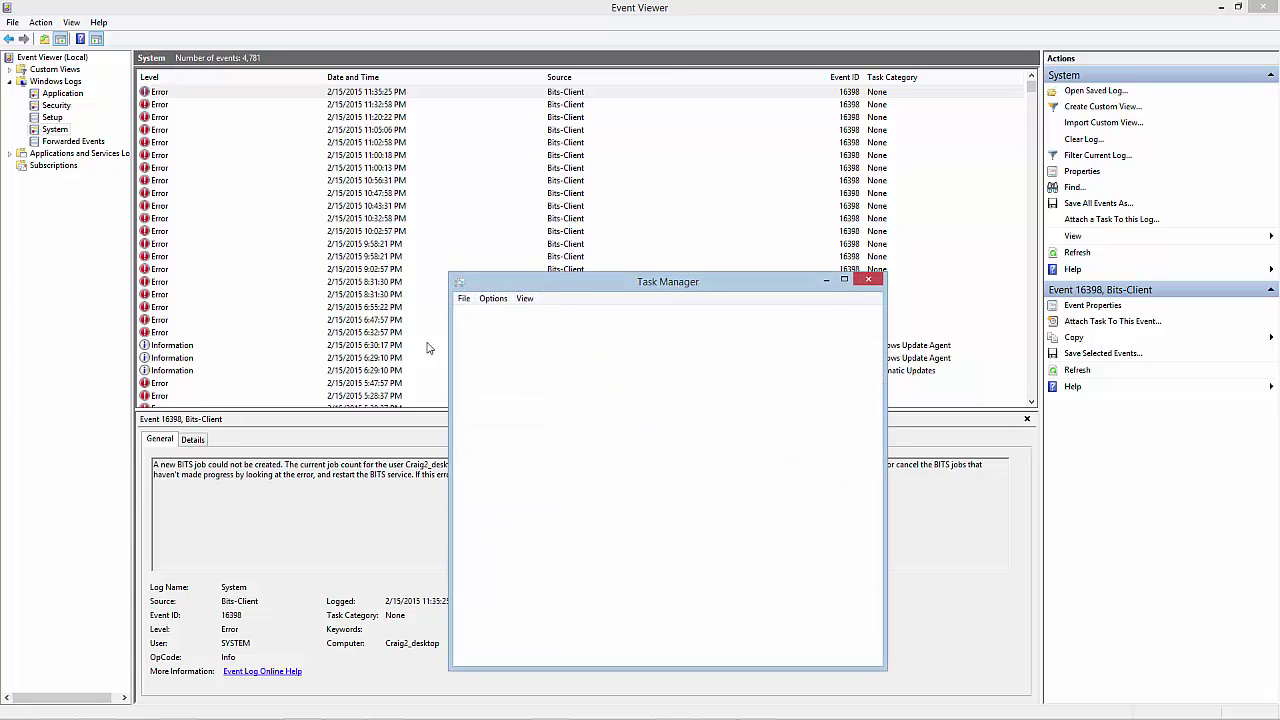
{"action": "left_click", "coordinate": [874, 281]}
- Search for "task" to open Task Scheduler, look over its summary and available actions, and close it
{"action": "left_click", "coordinate": [28, 703]}
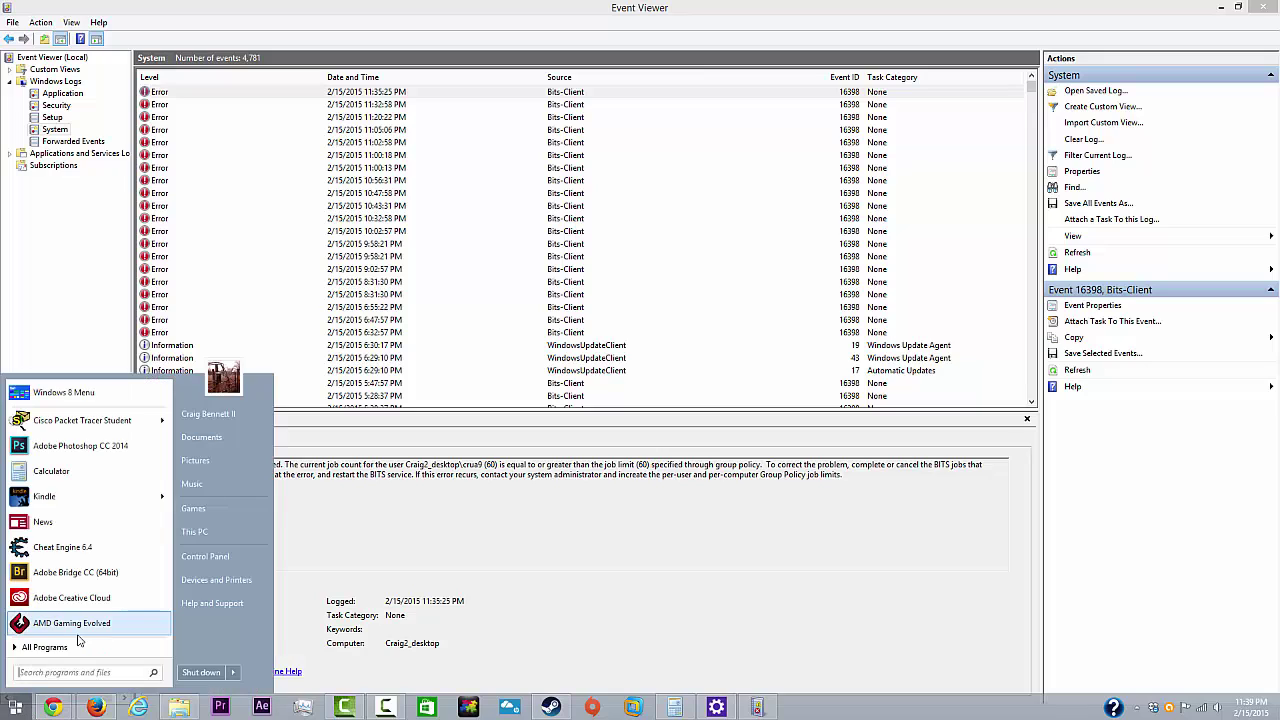
{"action": "type", "text": "task"}
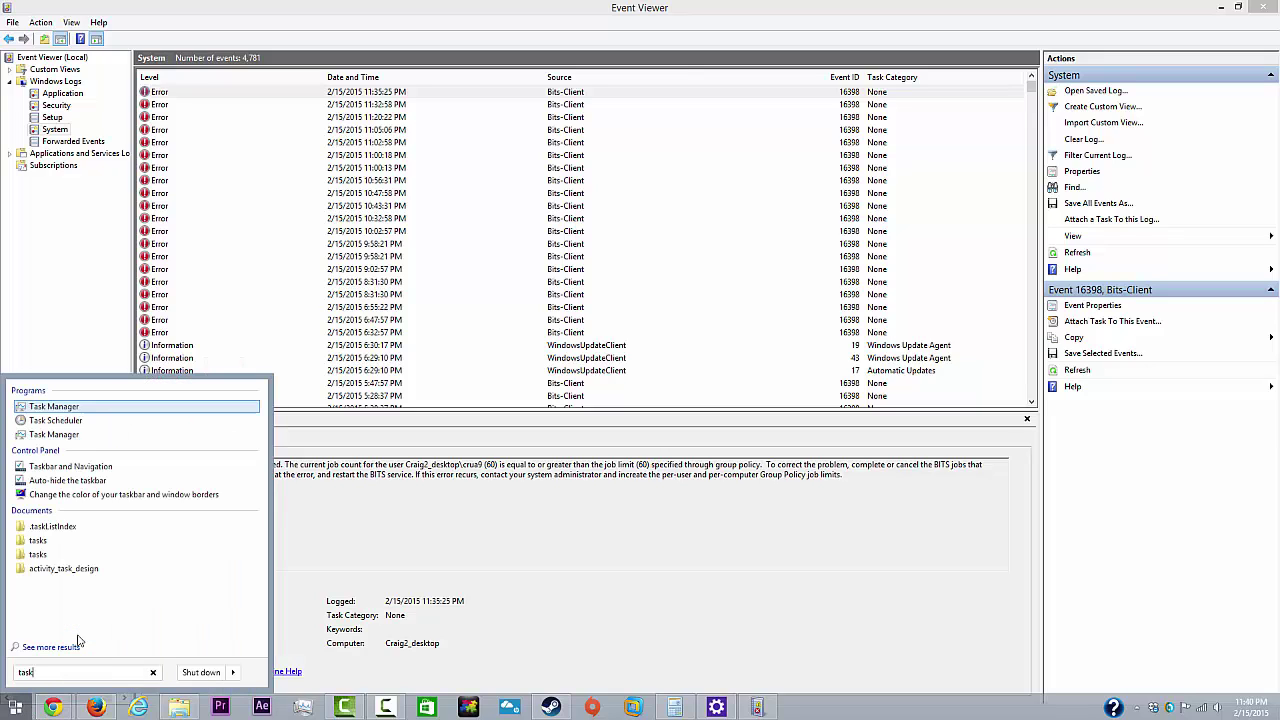
{"action": "key", "text": "Down"}
{"action": "key", "text": "Return"}
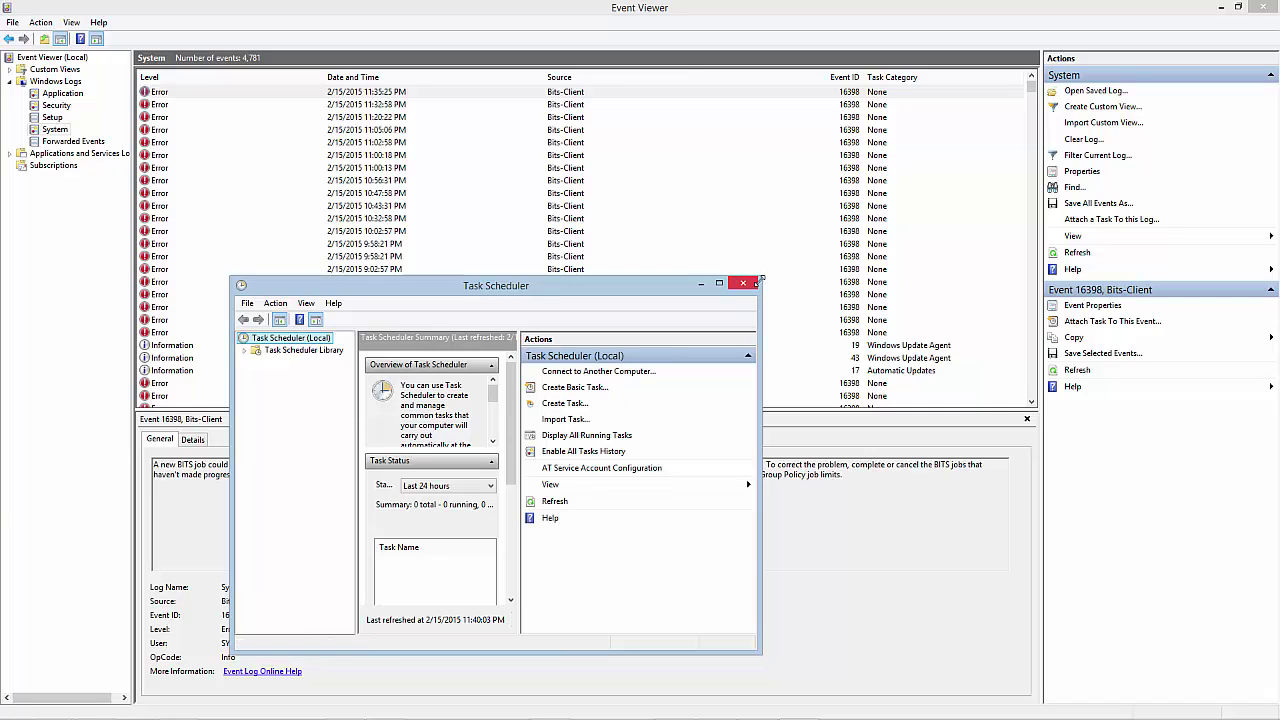
{"action": "key", "text": "alt+F4"}
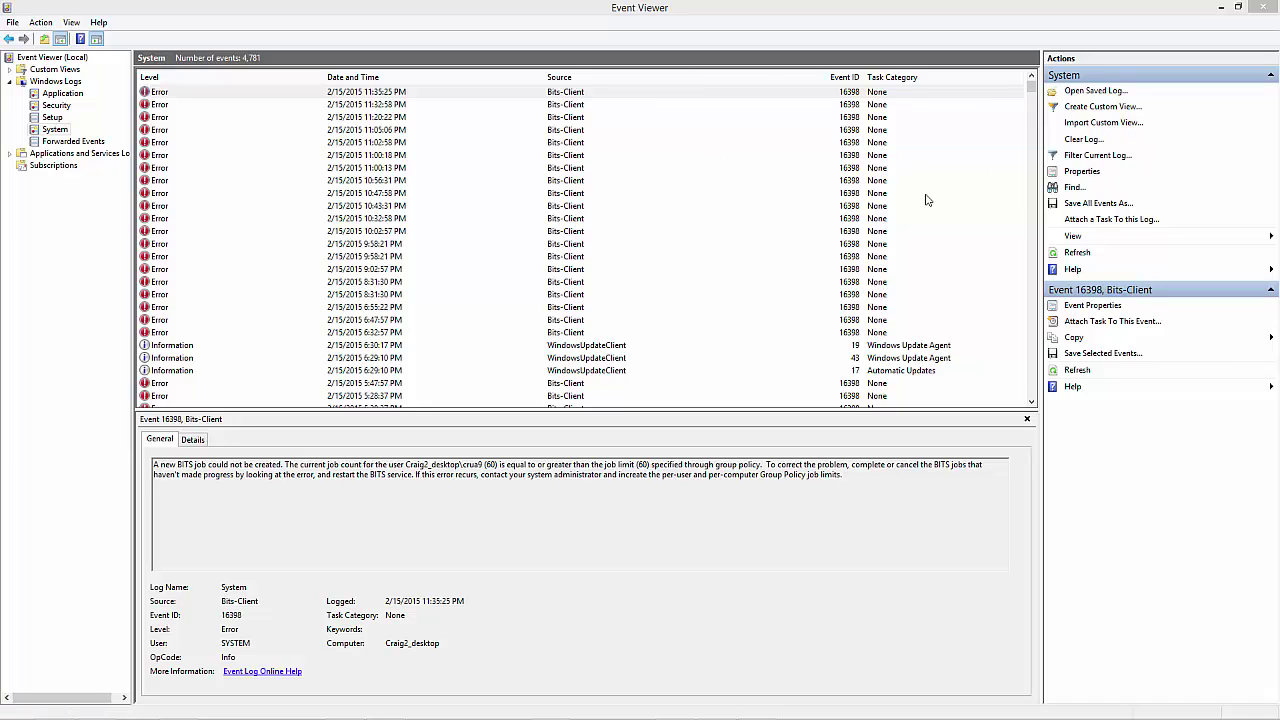
- Filter the System log to show only events with ID 6005
{"action": "left_click", "coordinate": [1115, 158]}
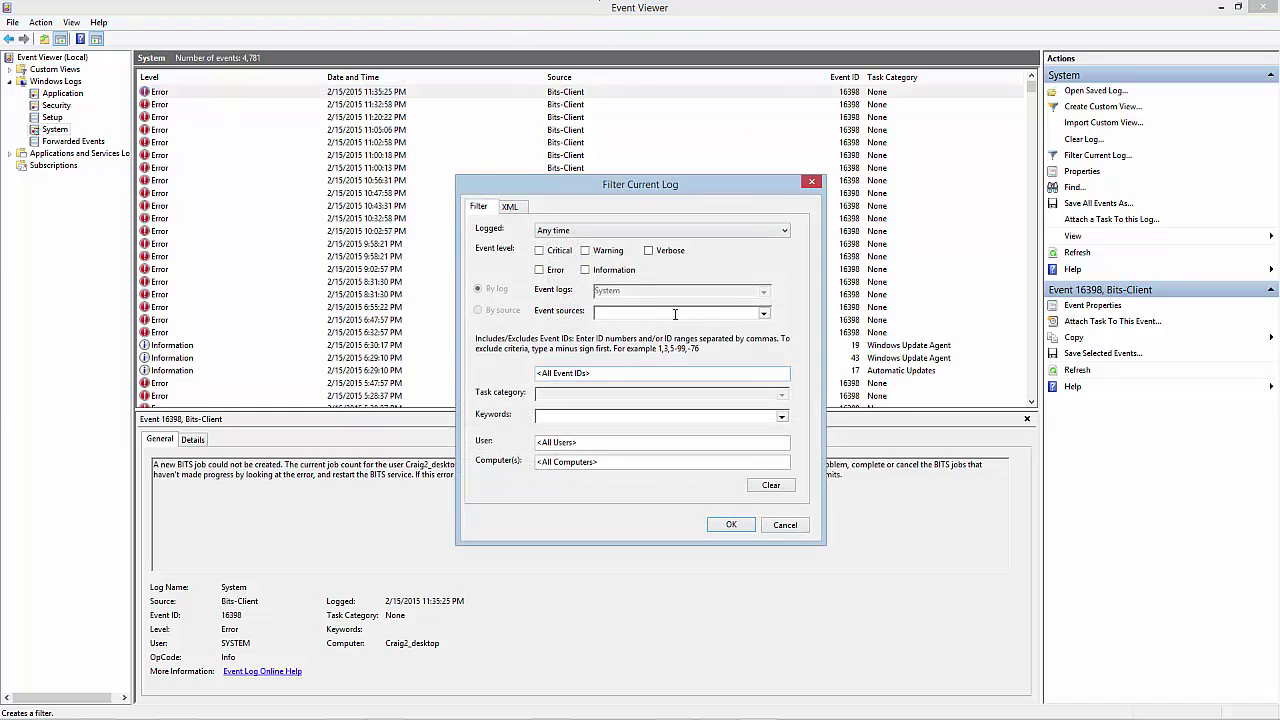
{"action": "left_click", "coordinate": [626, 374]}
{"action": "type", "text": "600"}
{"action": "type", "text": "5"}
{"action": "key", "text": "Return"}
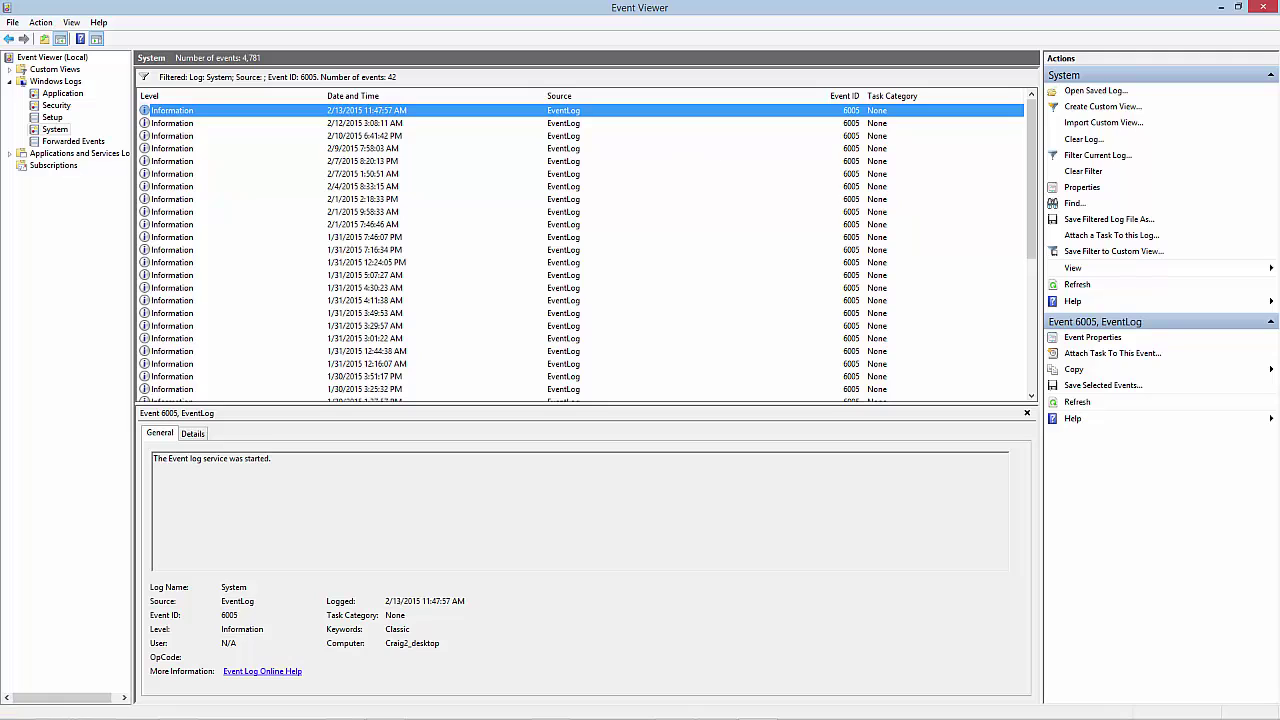
- Look through the filtered 6005 events from the newest down to the oldest, checking when each was logged
{"action": "mouse_move", "coordinate": [921, 704]}
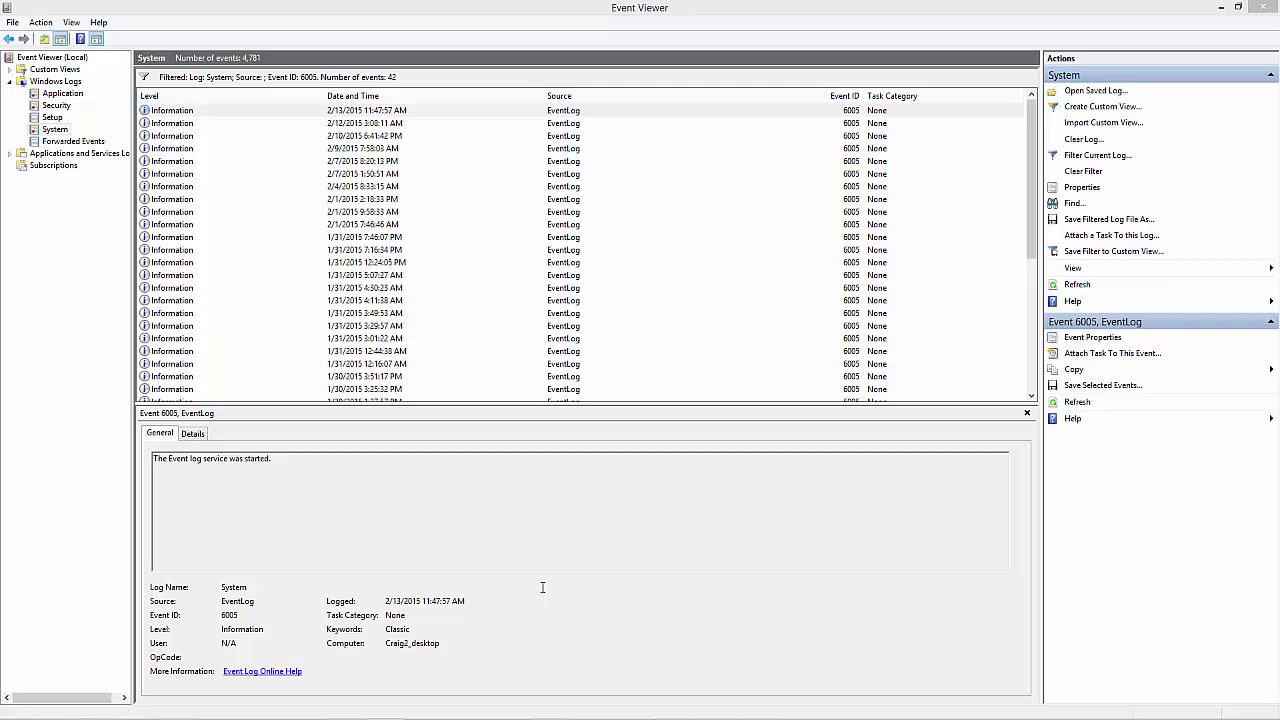
{"action": "left_click", "coordinate": [385, 115]}
{"action": "left_click", "coordinate": [404, 127]}
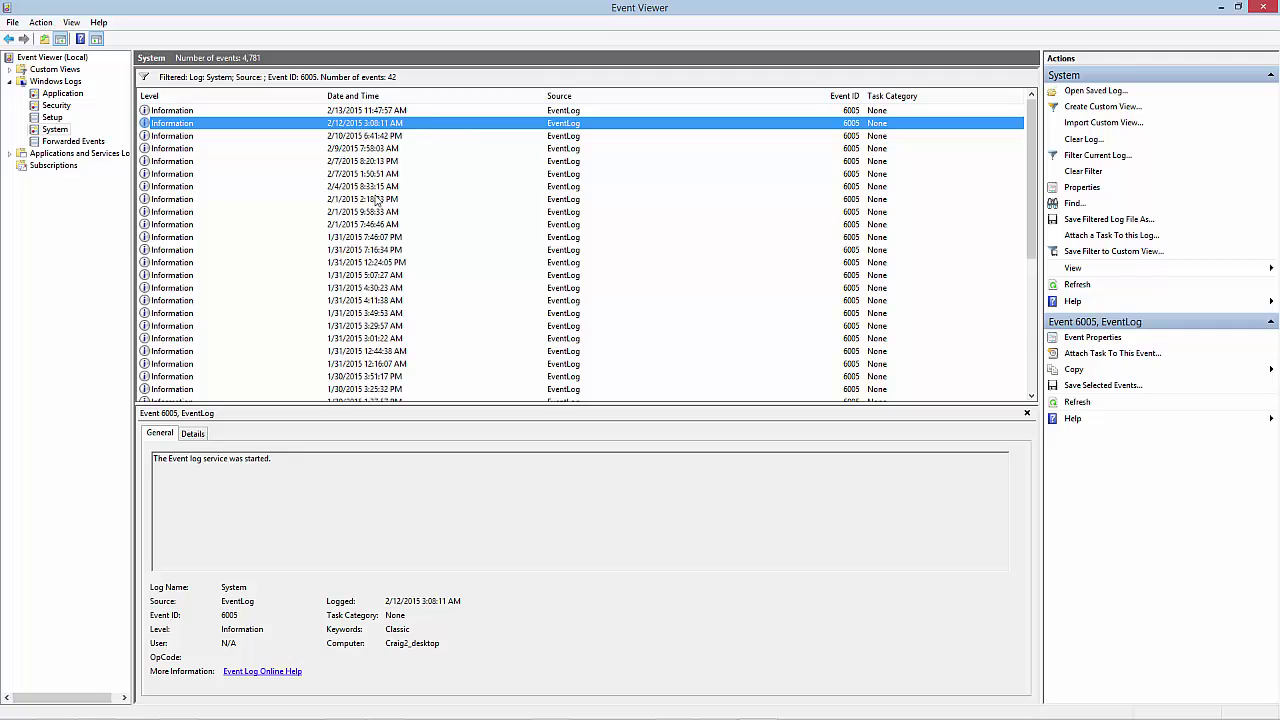
{"action": "left_click", "coordinate": [361, 139]}
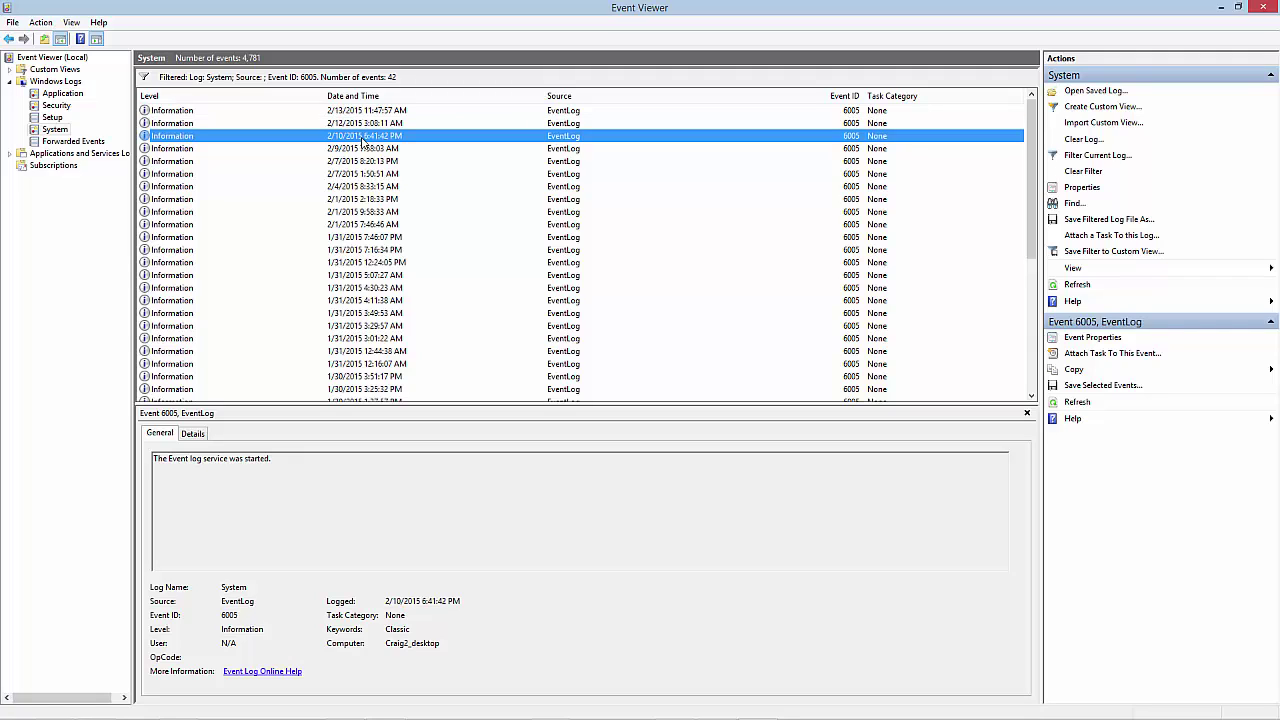
{"action": "left_click", "coordinate": [383, 149]}
{"action": "left_click", "coordinate": [390, 162]}
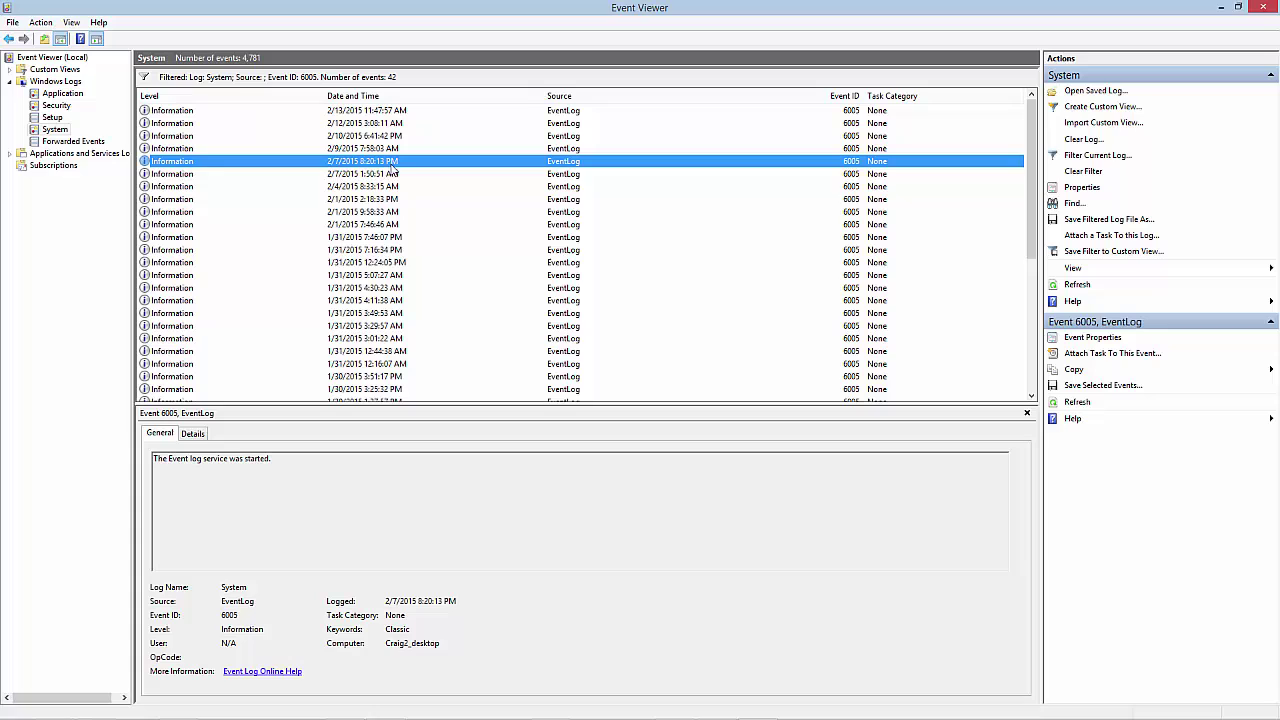
{"action": "key", "text": "Down"}
{"action": "key", "text": "Down"}
{"action": "key", "text": "Down"}
{"action": "key", "text": "Down"}
{"action": "key", "text": "Down"}
{"action": "key", "text": "Down"}
{"action": "key", "text": "Down"}
{"action": "key", "text": "Down"}
{"action": "key", "text": "Down"}
{"action": "key", "text": "Down"}
{"action": "key", "text": "Down"}
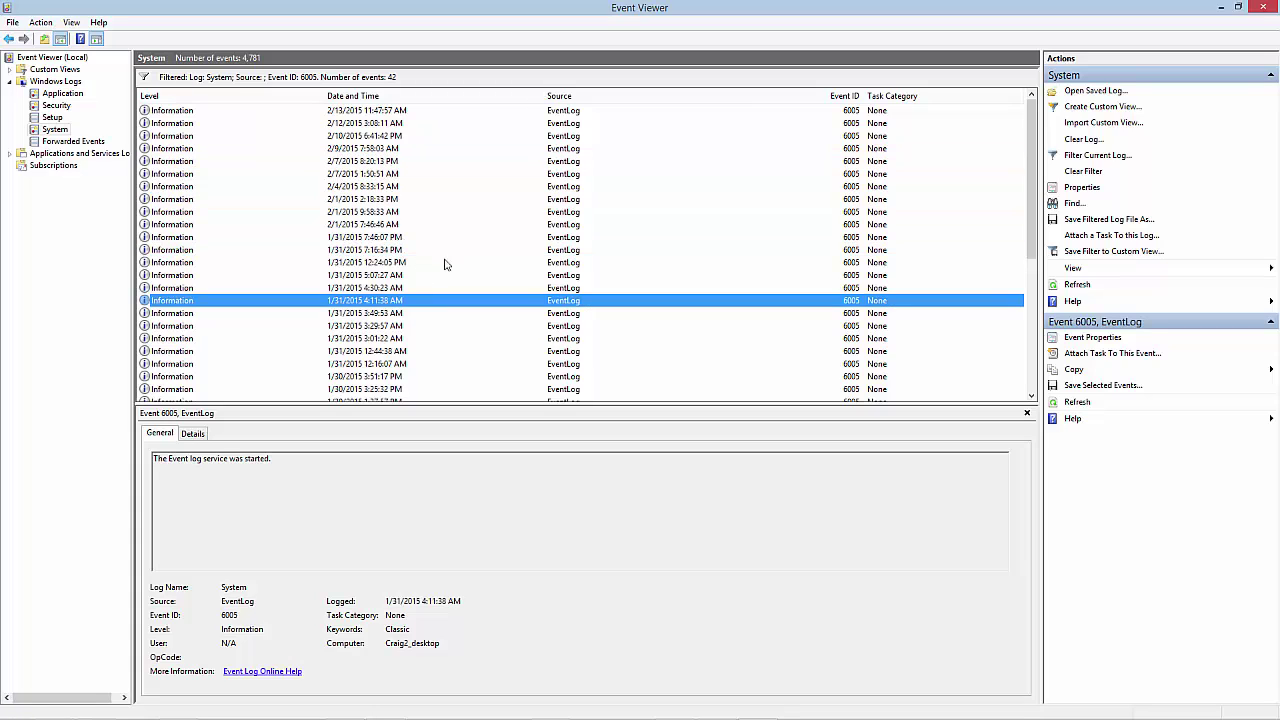
{"action": "left_click", "coordinate": [458, 112]}
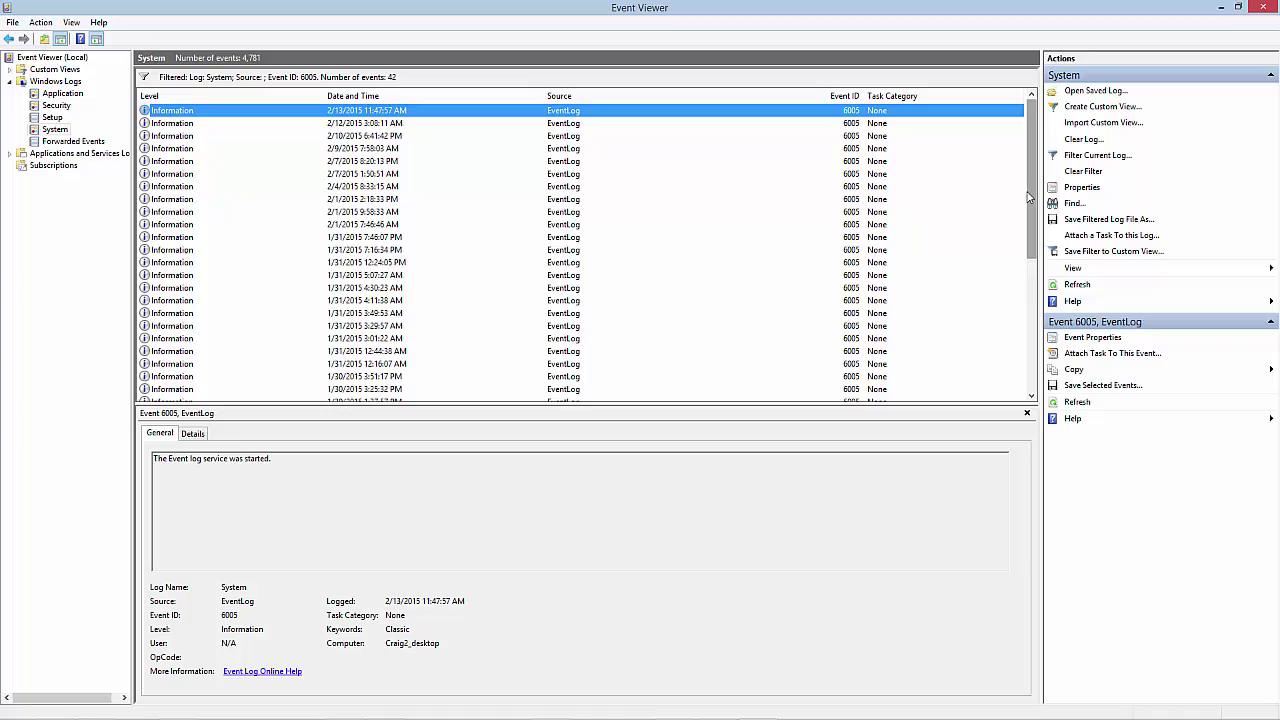
{"action": "left_click", "coordinate": [1031, 380]}
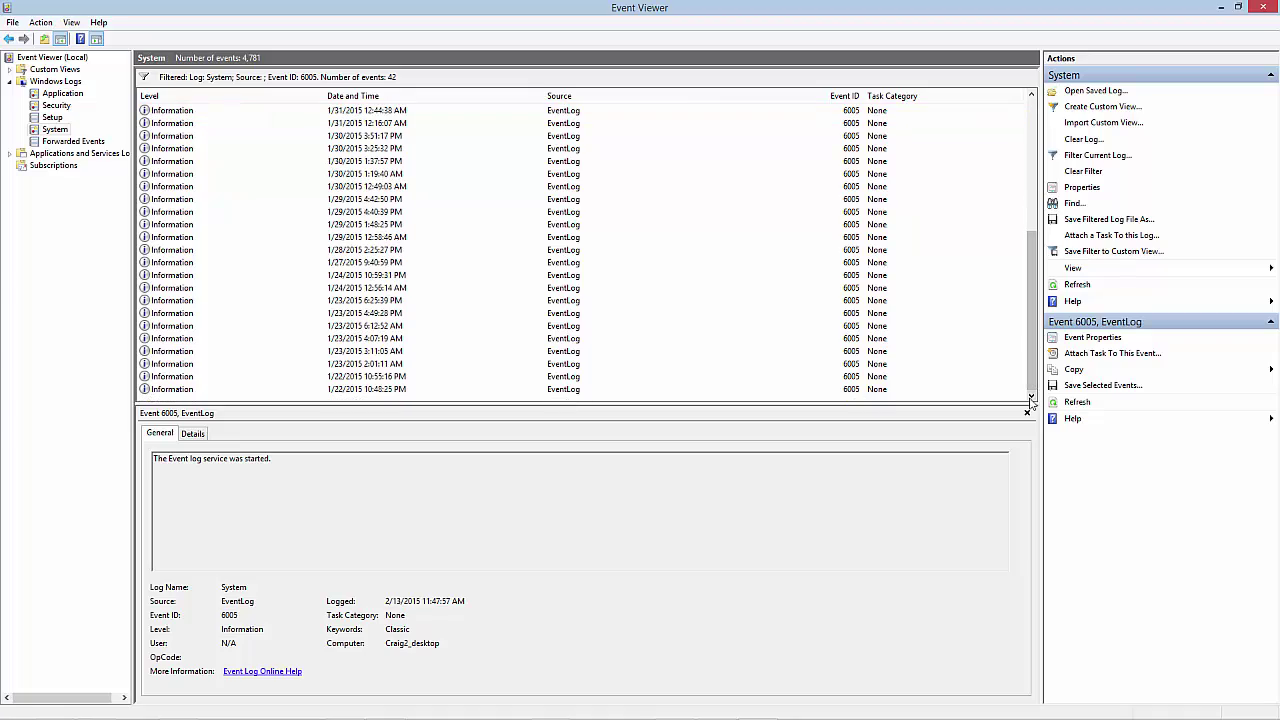